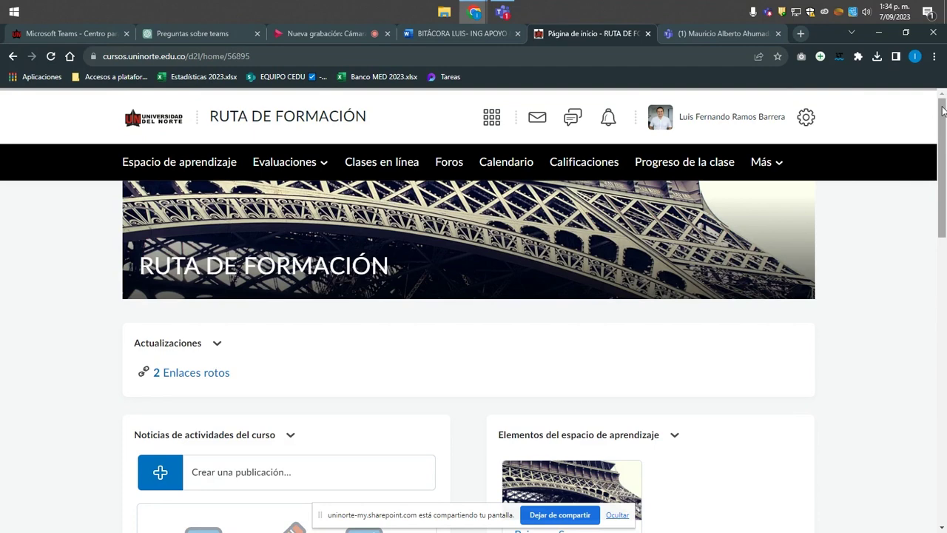
- Start creating a new activity post in the course's activity news section
{"action": "left_click_drag", "start_coordinate": [943, 110], "coordinate": [925, 190]}
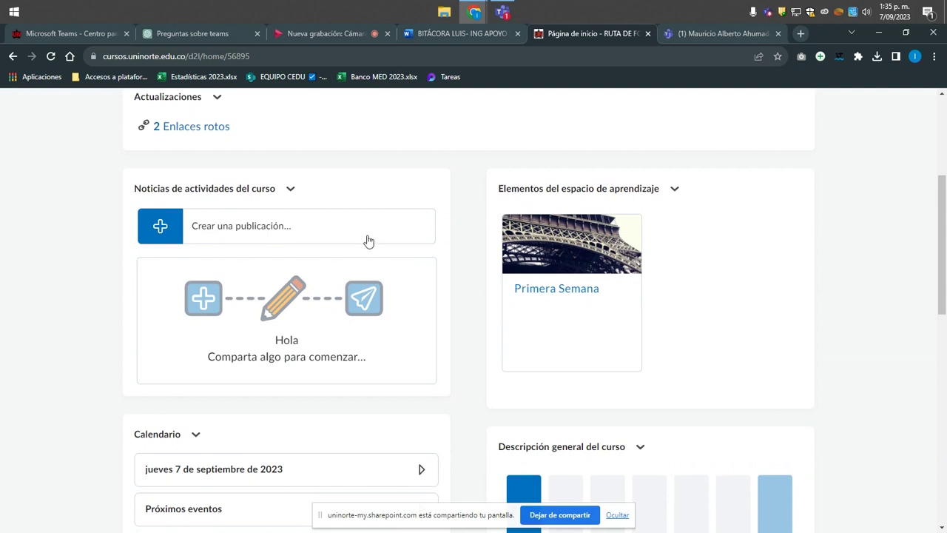
{"action": "left_click", "coordinate": [221, 235]}
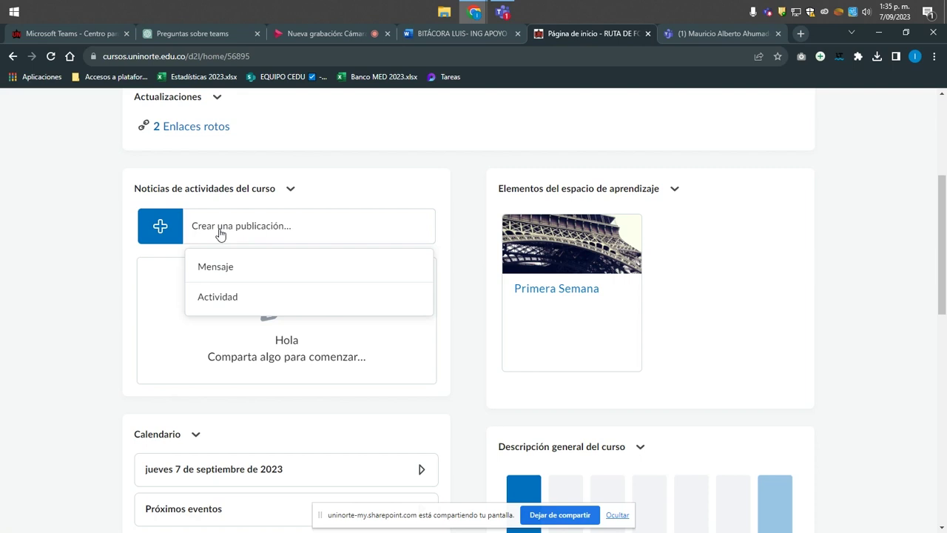
{"action": "left_click", "coordinate": [220, 299]}
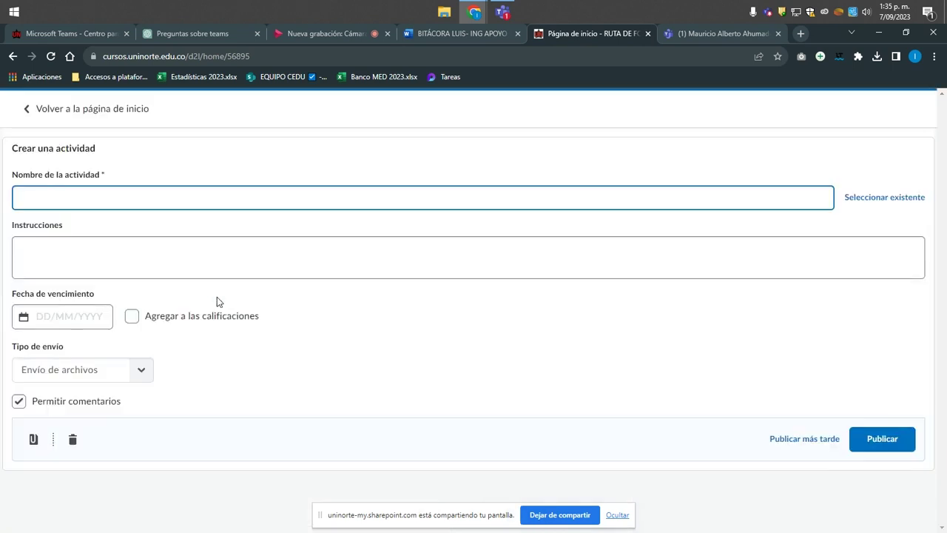
- Name the activity "Clase virtual", copy that name, and leave the instructions blank
{"action": "left_click", "coordinate": [164, 243]}
{"action": "left_click", "coordinate": [181, 189]}
{"action": "key", "text": "ctrl+a"}
{"action": "key", "text": "ctrl+c"}
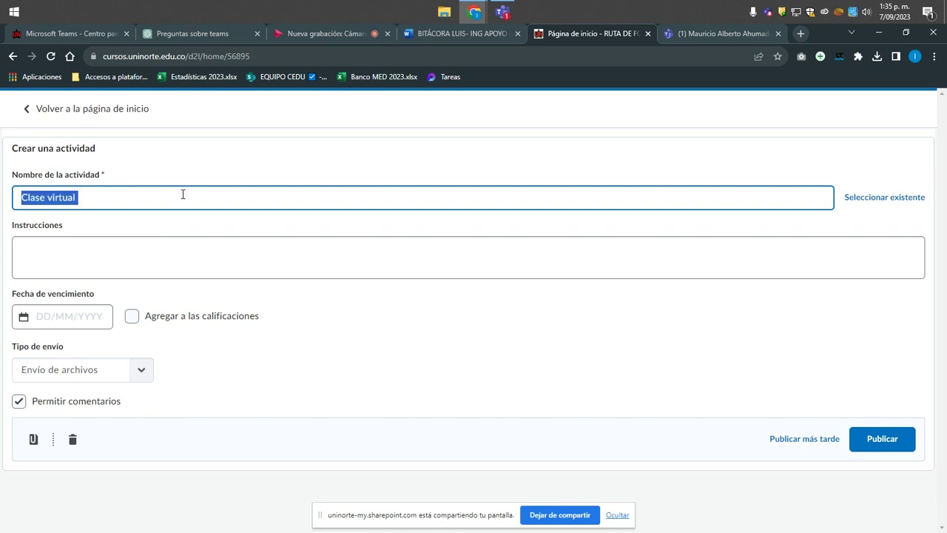
{"action": "left_click", "coordinate": [252, 225]}
{"action": "left_click", "coordinate": [106, 266]}
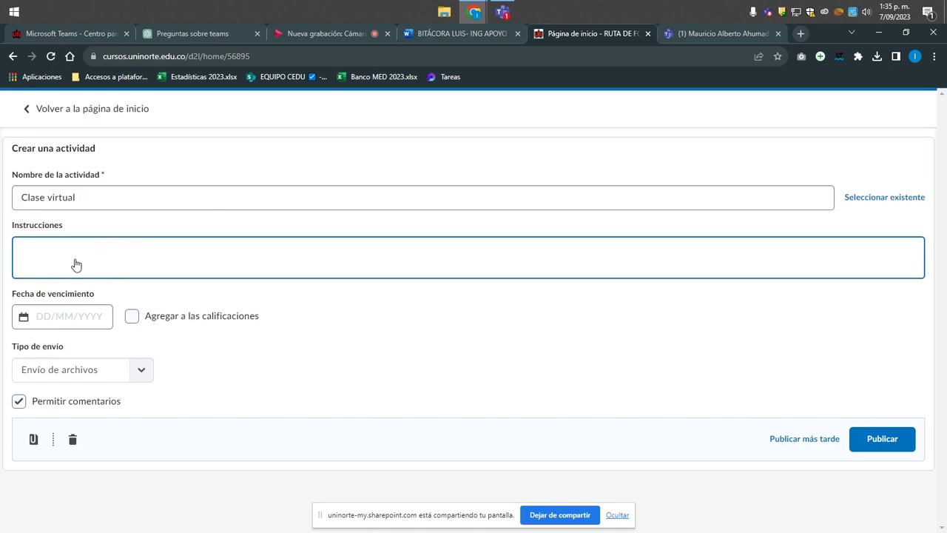
{"action": "left_click", "coordinate": [79, 259]}
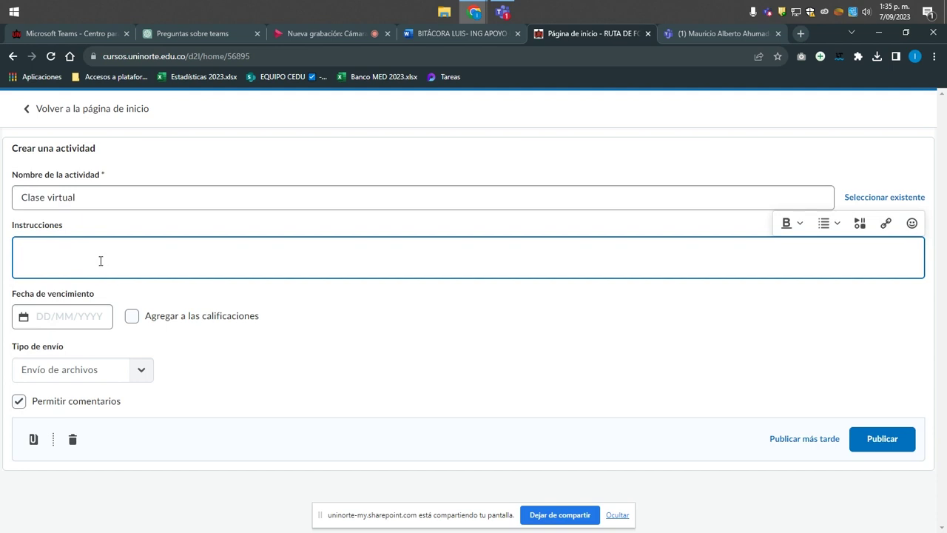
- Choose to attach an existing activity and select the third-party MS Teams Meeting tool
{"action": "left_click", "coordinate": [32, 441]}
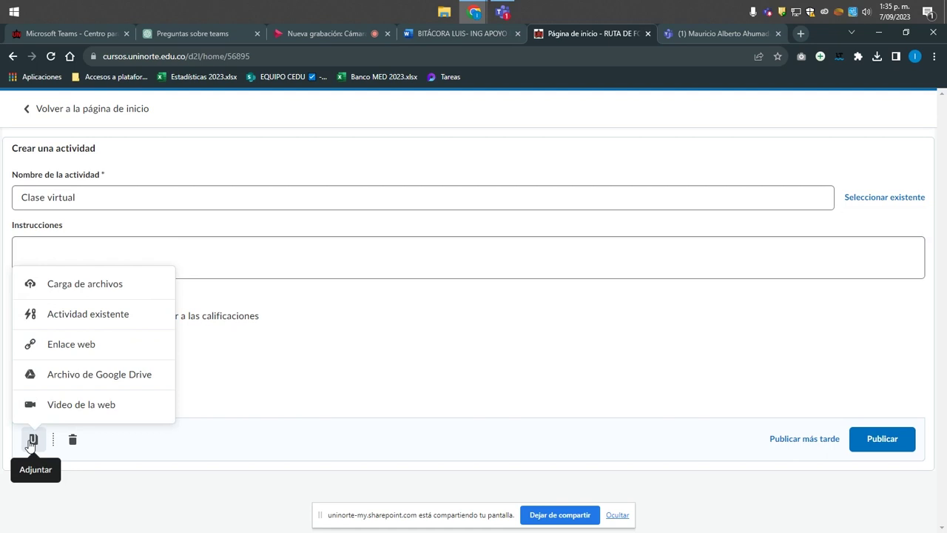
{"action": "left_click", "coordinate": [109, 318]}
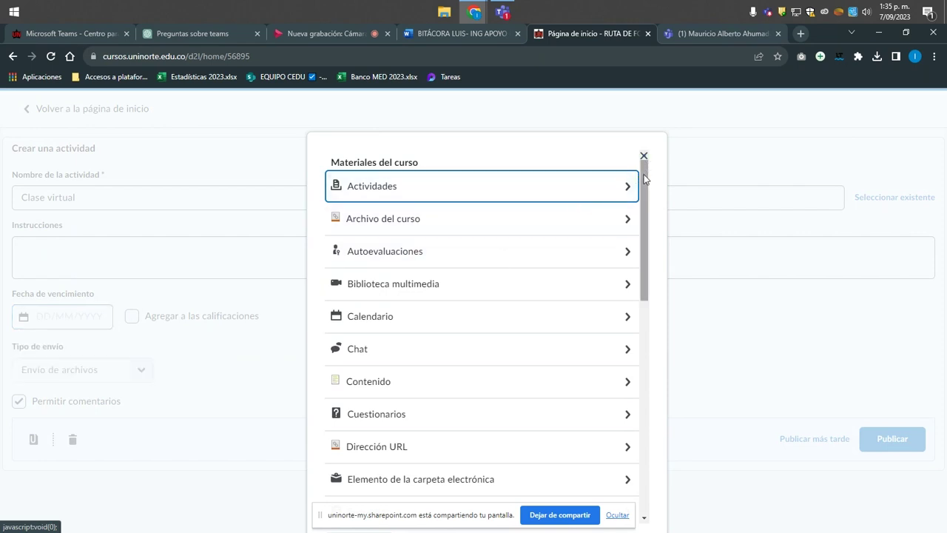
{"action": "left_click_drag", "start_coordinate": [645, 180], "coordinate": [632, 393]}
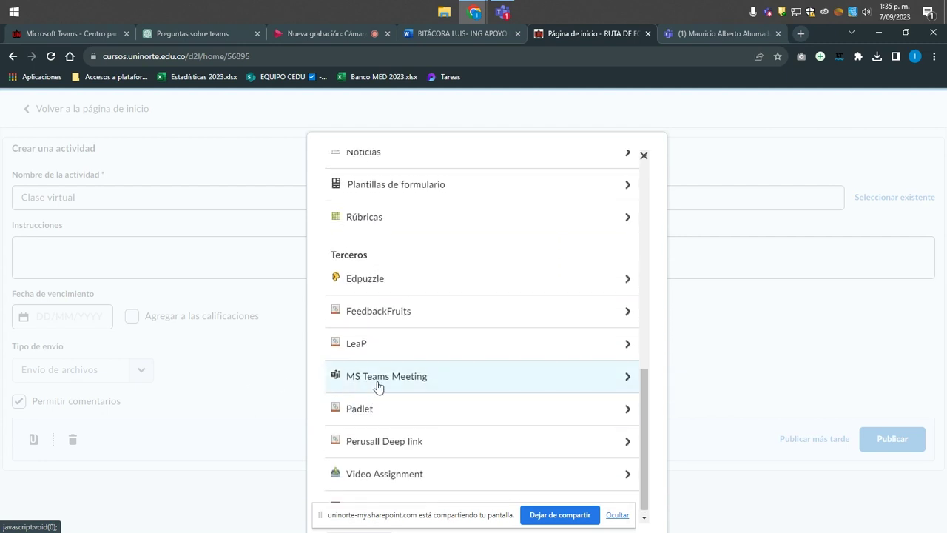
{"action": "left_click", "coordinate": [416, 383]}
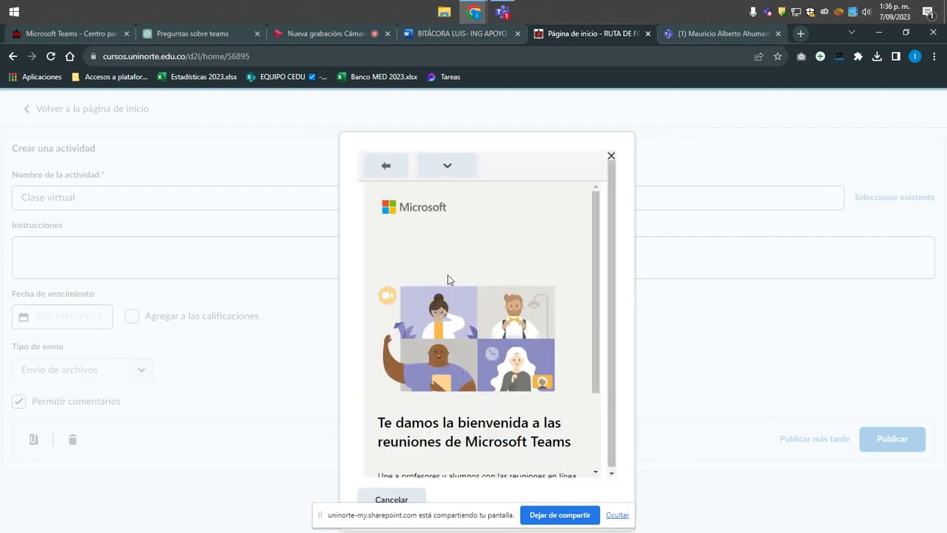
- Sign in to Microsoft Teams and start a new meeting link for the course
{"action": "scroll", "coordinate": [447, 275], "scroll_direction": "down", "scroll_amount": 3}
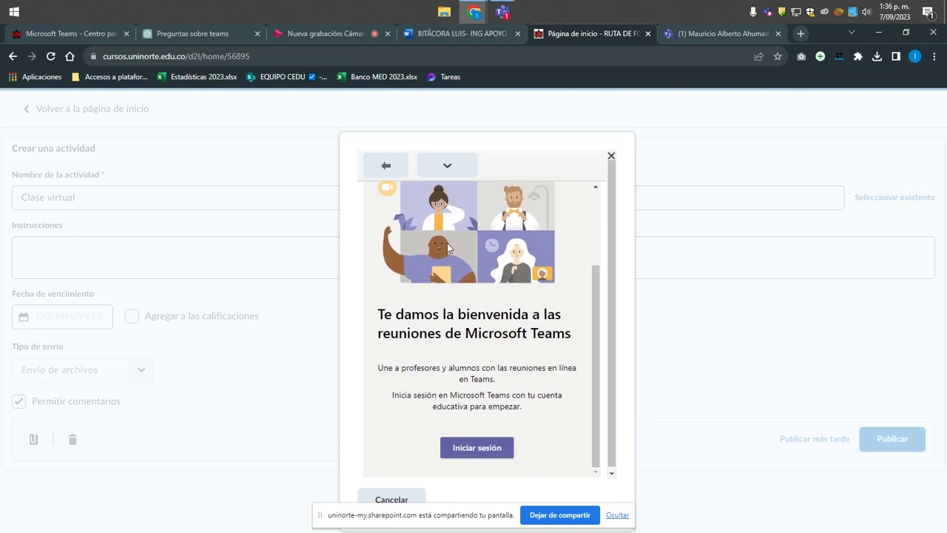
{"action": "left_click", "coordinate": [485, 453]}
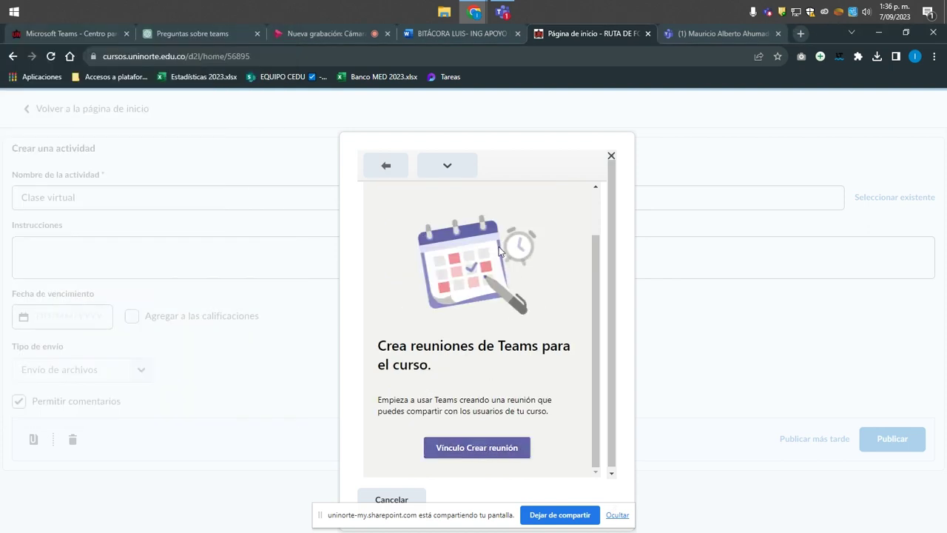
{"action": "scroll", "coordinate": [509, 262], "scroll_direction": "up", "scroll_amount": 1}
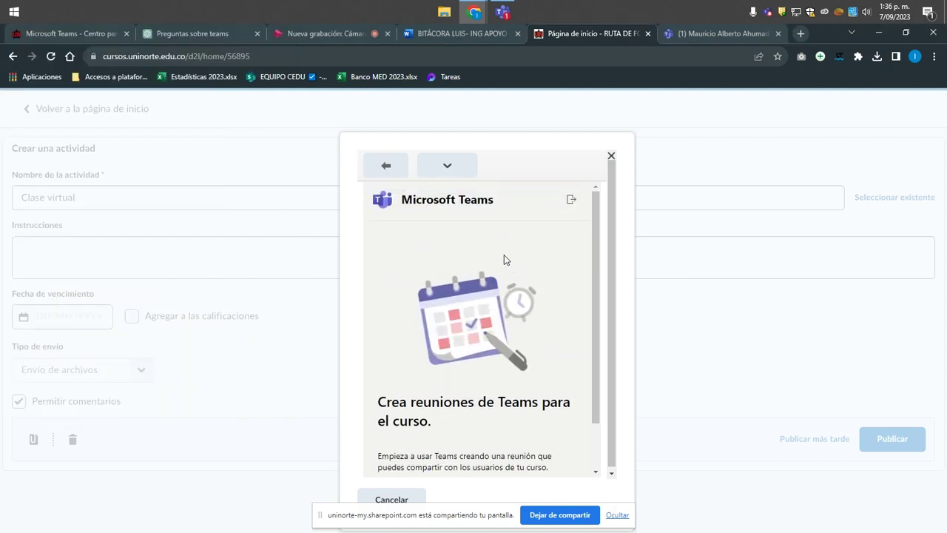
{"action": "scroll", "coordinate": [414, 332], "scroll_direction": "down", "scroll_amount": 1}
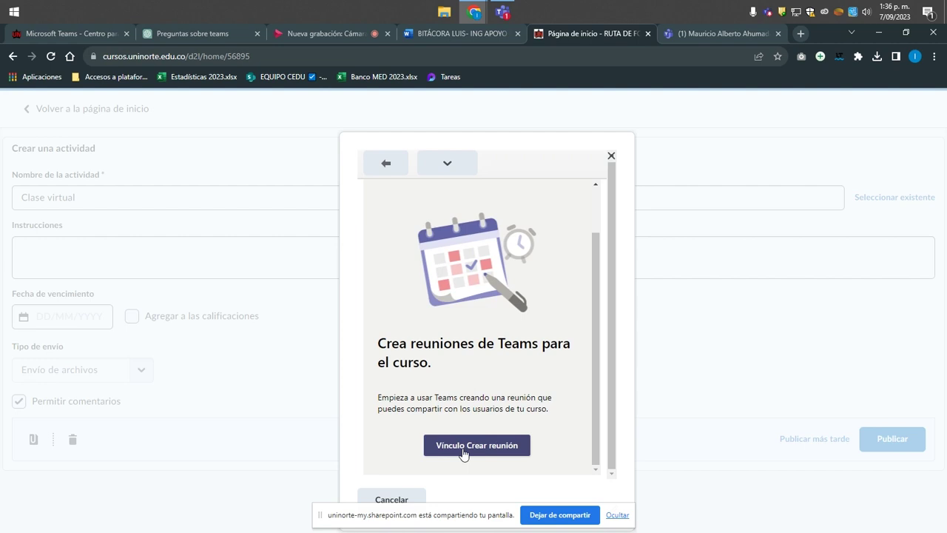
{"action": "left_click", "coordinate": [464, 447]}
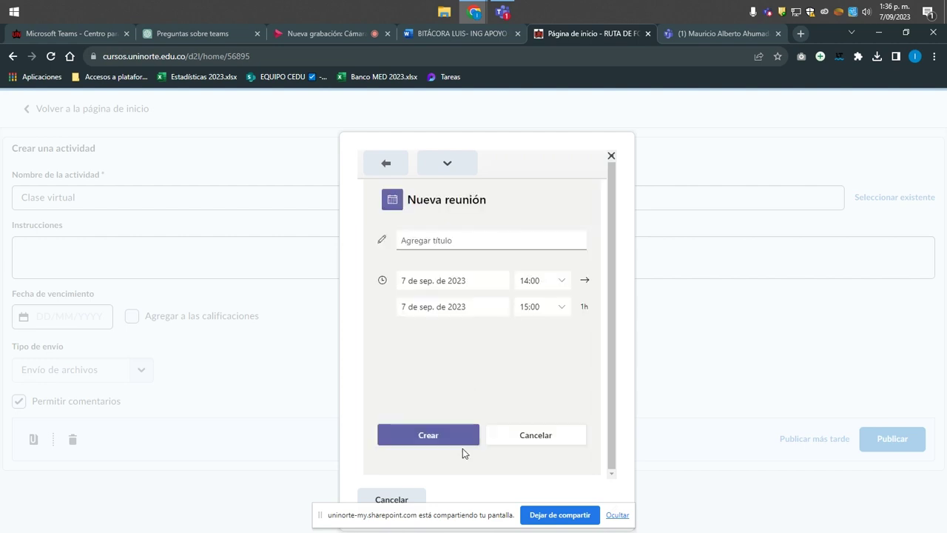
- Title the new meeting "Clase virtual" using the copied name and set its start date to 7 September 2023
{"action": "left_click", "coordinate": [617, 514]}
{"action": "left_click", "coordinate": [419, 240]}
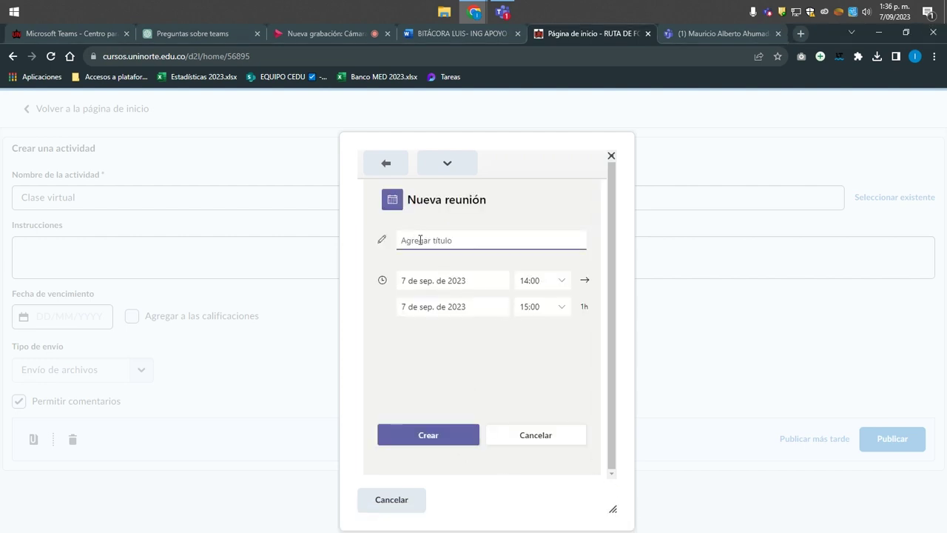
{"action": "key", "text": "ctrl+v"}
{"action": "left_click", "coordinate": [483, 286]}
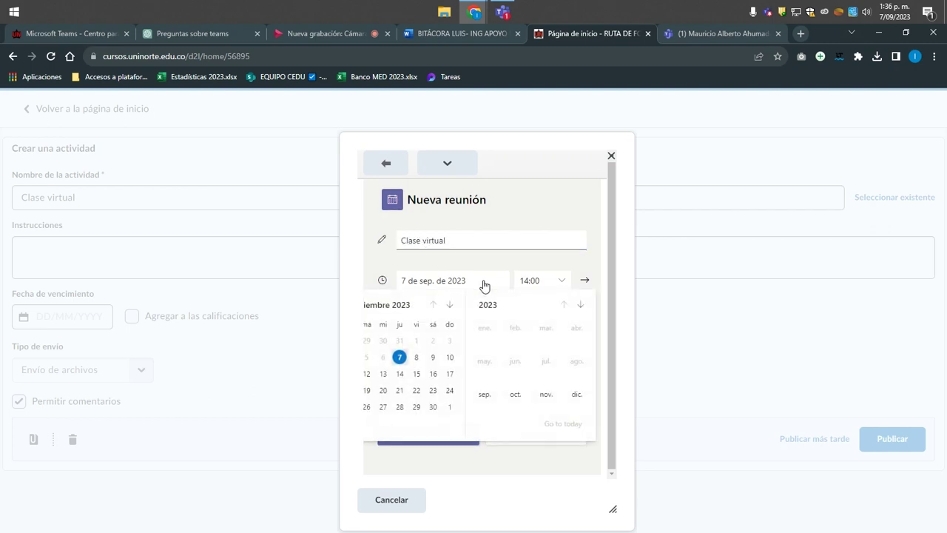
{"action": "left_click", "coordinate": [405, 358]}
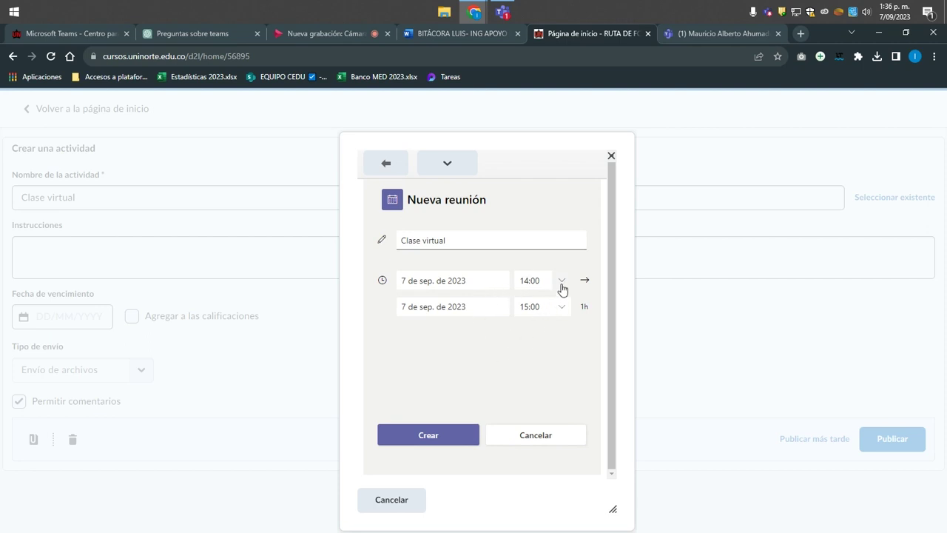
- Try to set the meeting's start time to within the 13:00 hour
{"action": "left_click", "coordinate": [560, 283]}
{"action": "scroll", "coordinate": [541, 370], "scroll_direction": "down", "scroll_amount": 7}
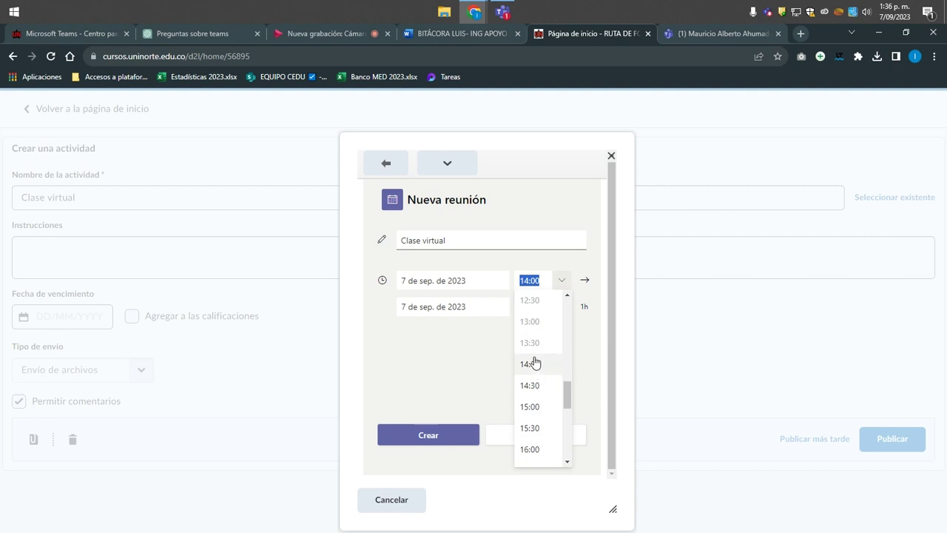
{"action": "left_click", "coordinate": [529, 280]}
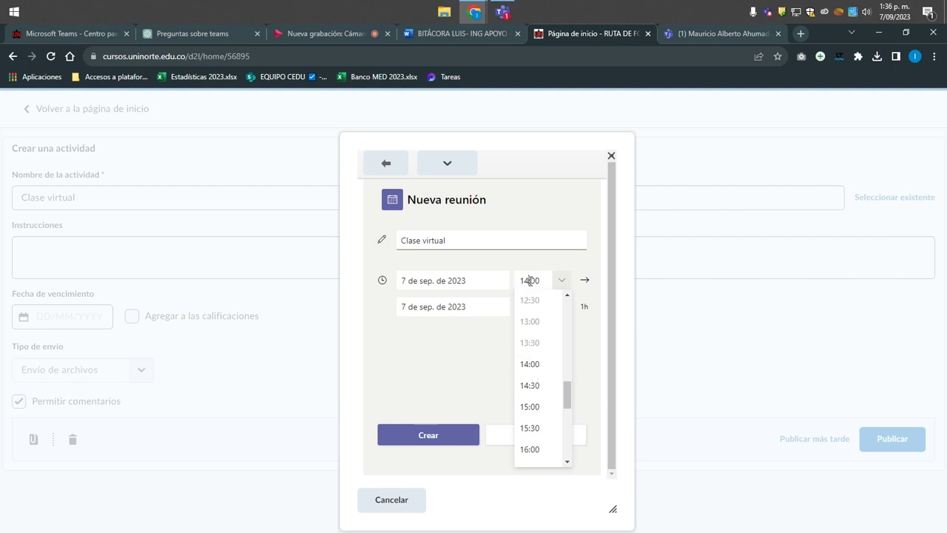
{"action": "key", "text": "BackSpace"}
{"action": "type", "text": "3:"}
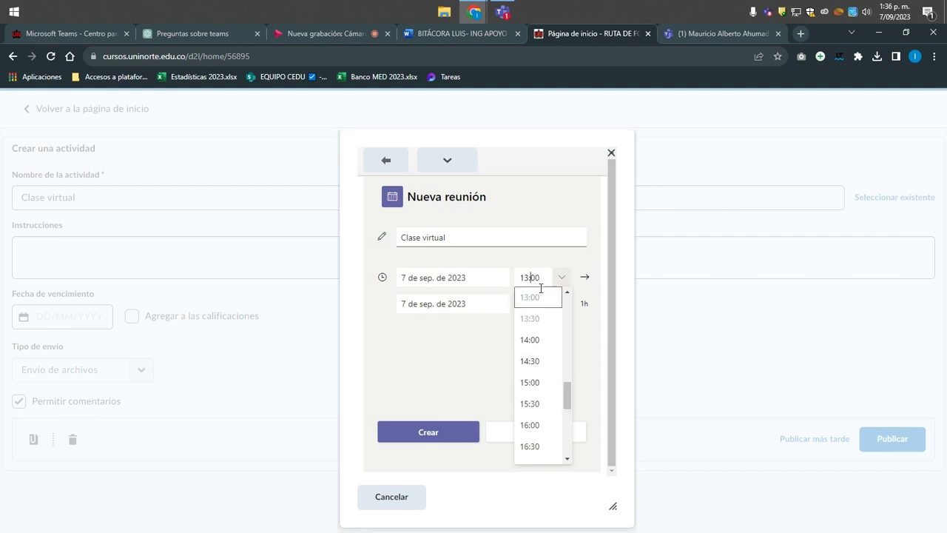
{"action": "type", "text": "3"}
{"action": "left_click", "coordinate": [568, 259]}
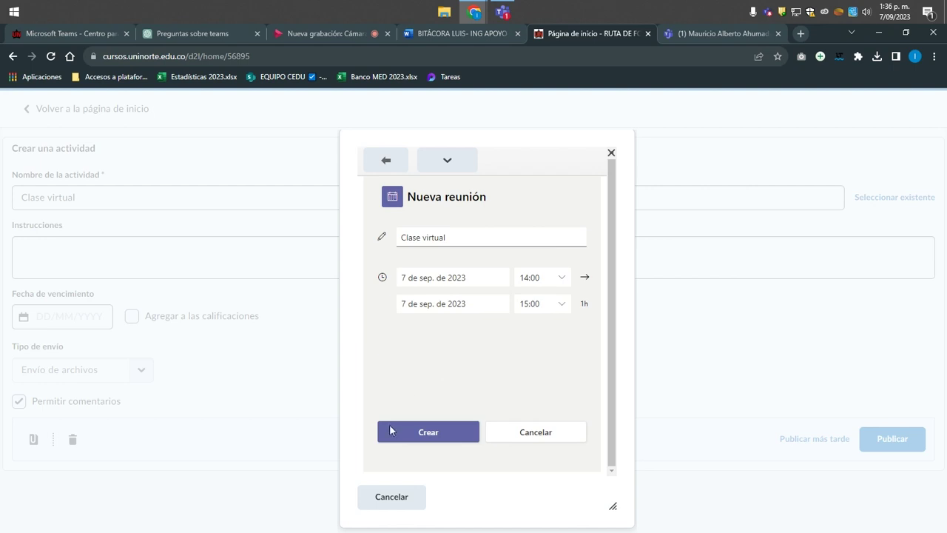
- Create the Teams meeting and review its summary and join details
{"action": "left_click", "coordinate": [439, 443]}
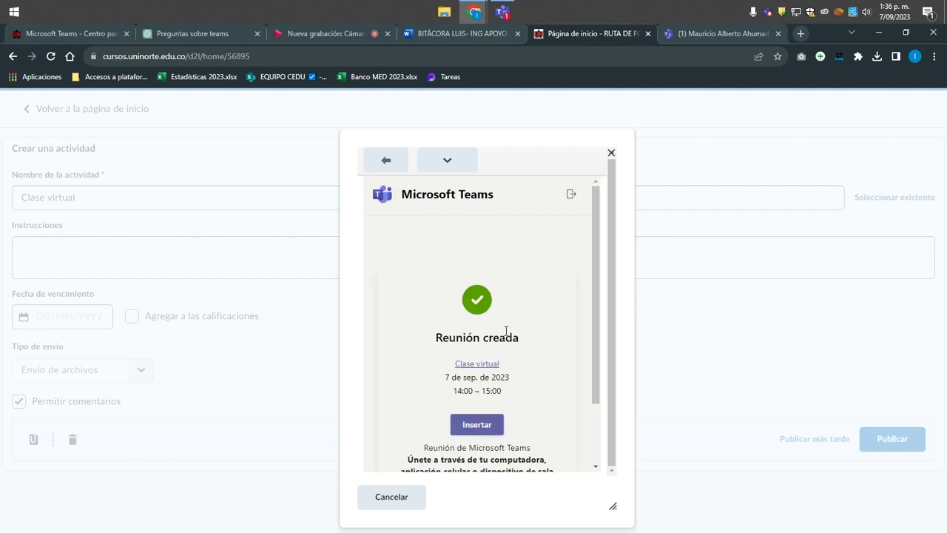
{"action": "scroll", "coordinate": [513, 292], "scroll_direction": "down", "scroll_amount": 1}
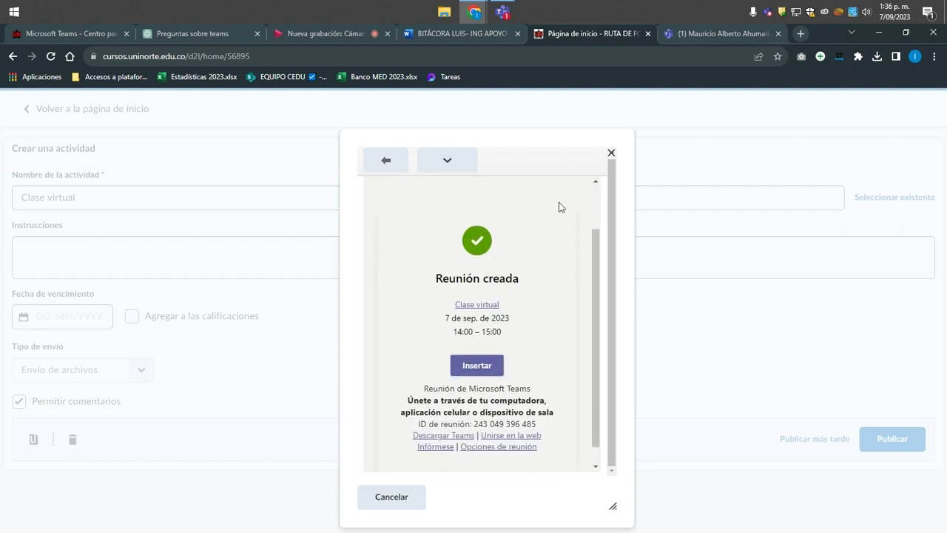
{"action": "scroll", "coordinate": [449, 357], "scroll_direction": "up", "scroll_amount": 1}
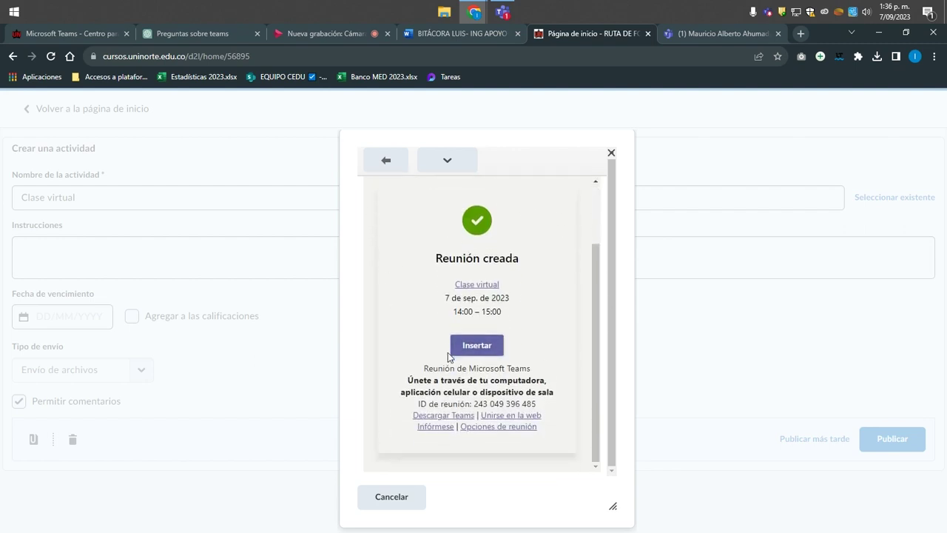
{"action": "scroll", "coordinate": [449, 357], "scroll_direction": "up", "scroll_amount": 1}
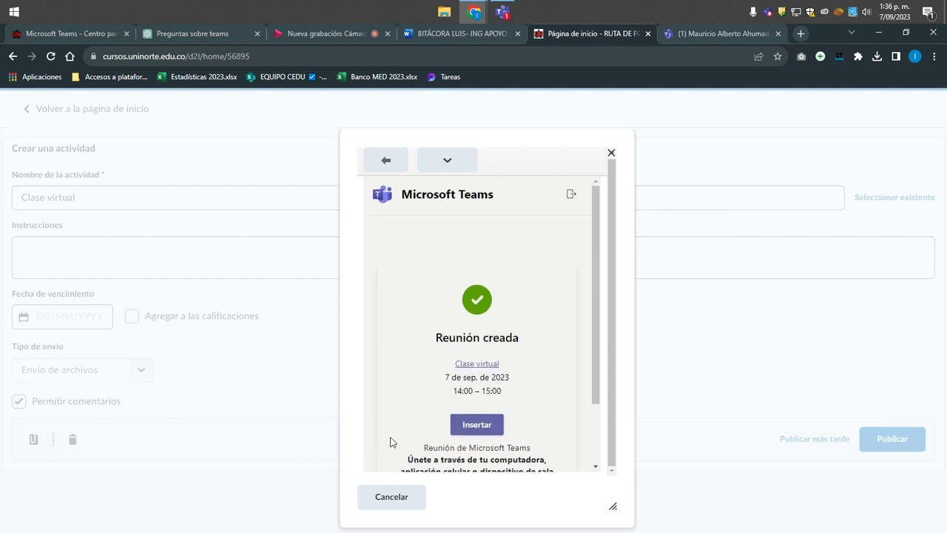
{"action": "scroll", "coordinate": [391, 442], "scroll_direction": "down", "scroll_amount": 2}
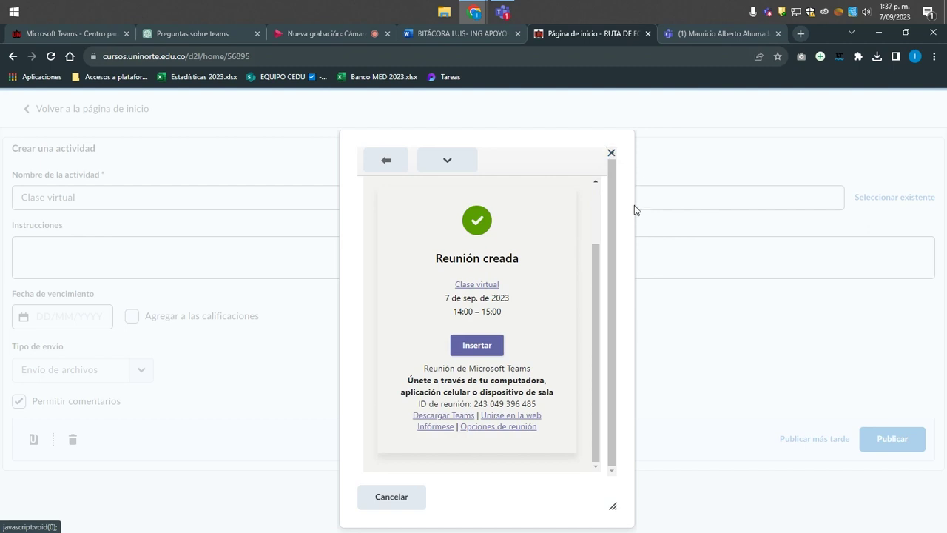
- Insert the created Teams meeting as an attachment to the activity and publish the activity immediately
{"action": "left_click", "coordinate": [485, 350]}
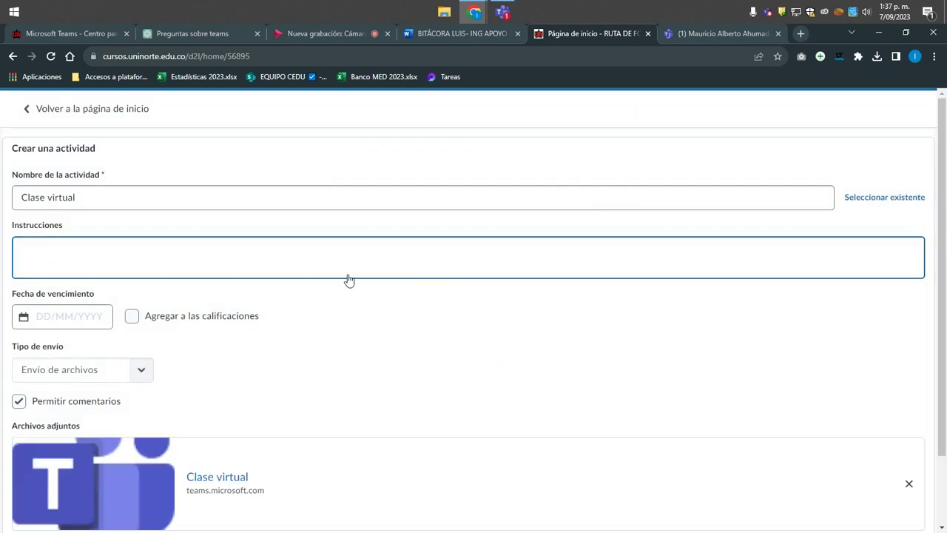
{"action": "scroll", "coordinate": [275, 313], "scroll_direction": "down", "scroll_amount": 2}
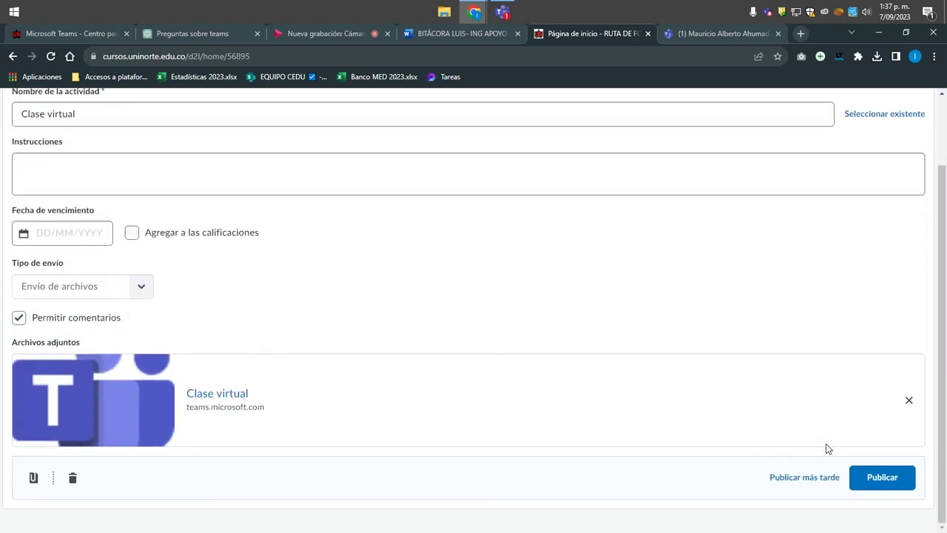
{"action": "left_click", "coordinate": [874, 478]}
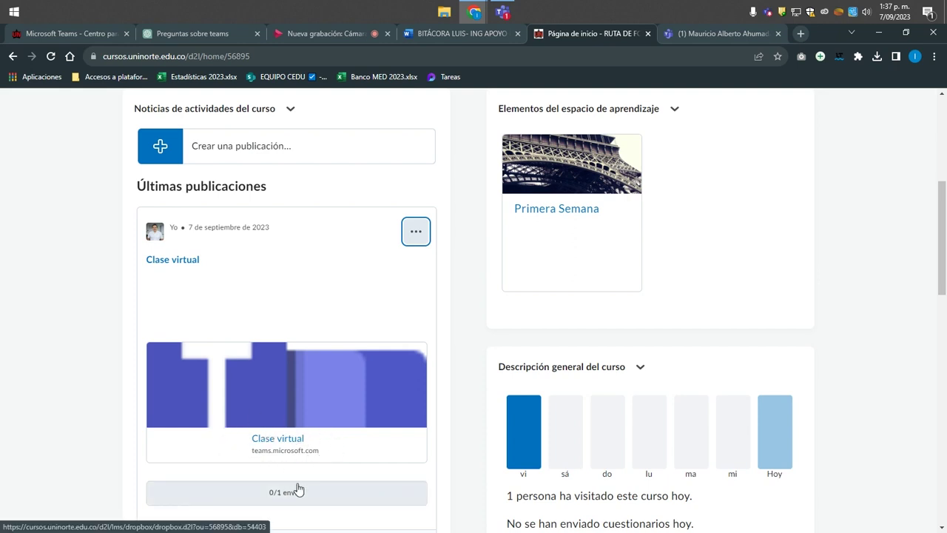
- Open the published "Clase virtual" meeting link in the Microsoft Teams app and join with the camera on
{"action": "left_click", "coordinate": [268, 442]}
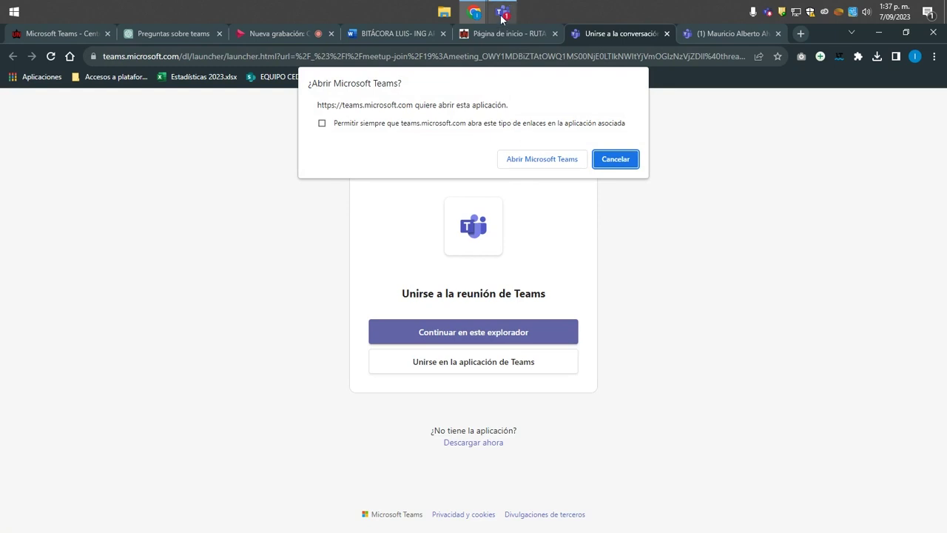
{"action": "left_click", "coordinate": [538, 160]}
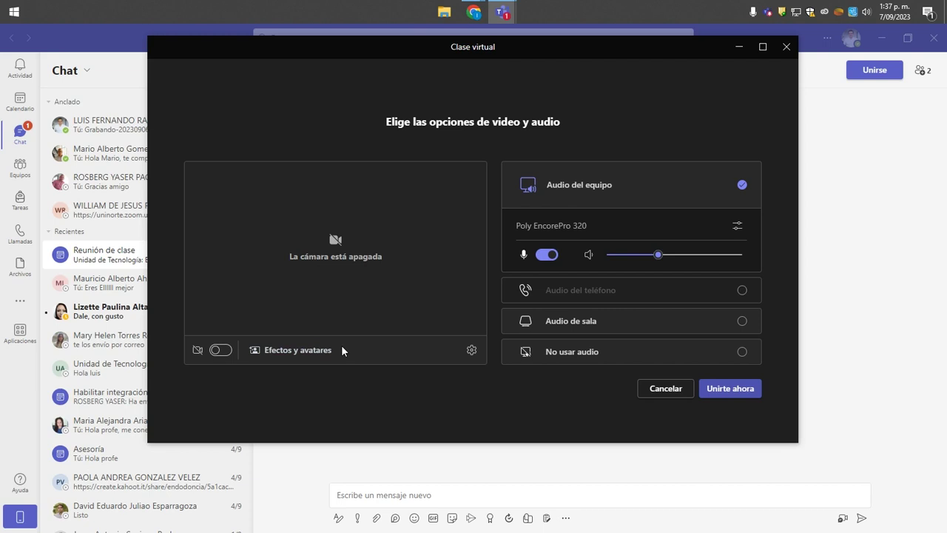
{"action": "left_click", "coordinate": [218, 357]}
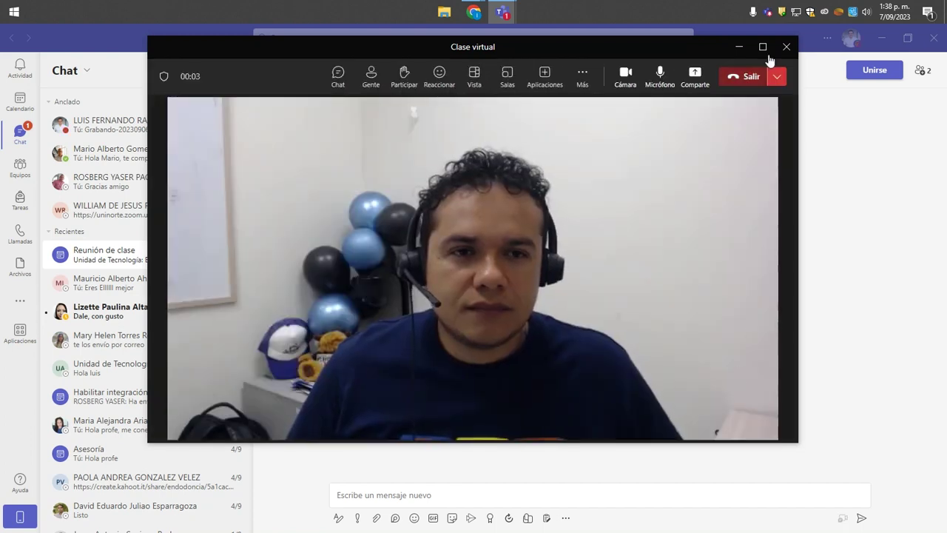
- Maximize the meeting window and open the meeting chat
{"action": "left_click", "coordinate": [762, 47]}
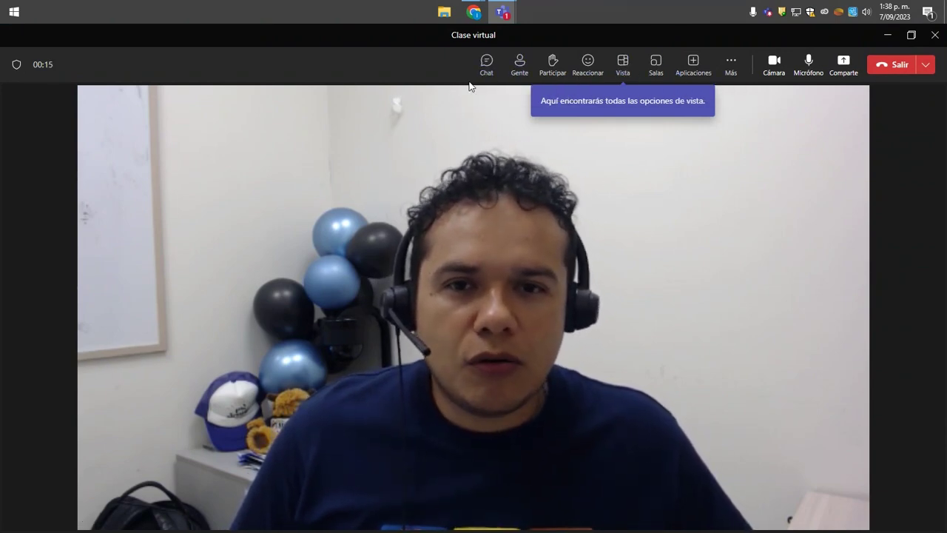
{"action": "left_click", "coordinate": [483, 64]}
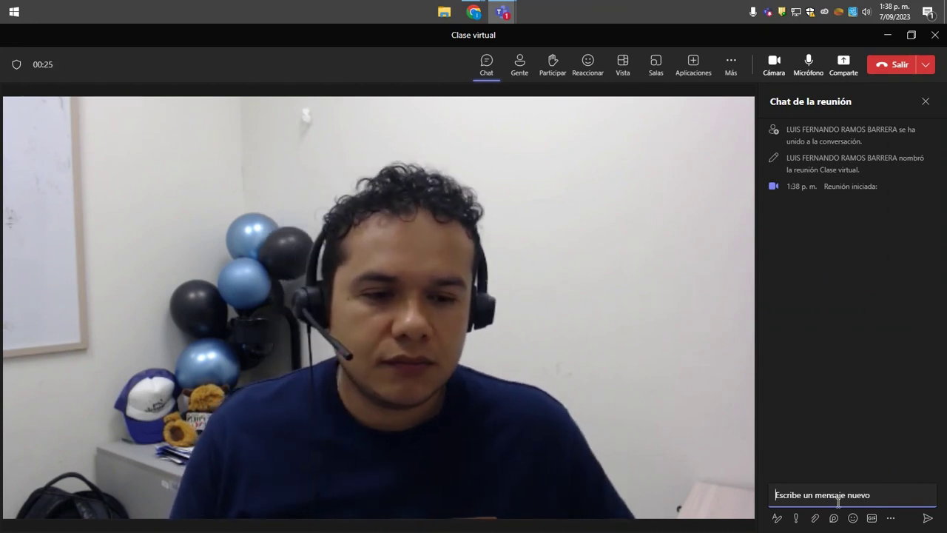
- Send the message "Buenas tardes" in the meeting chat
{"action": "type", "text": "Buenas t"}
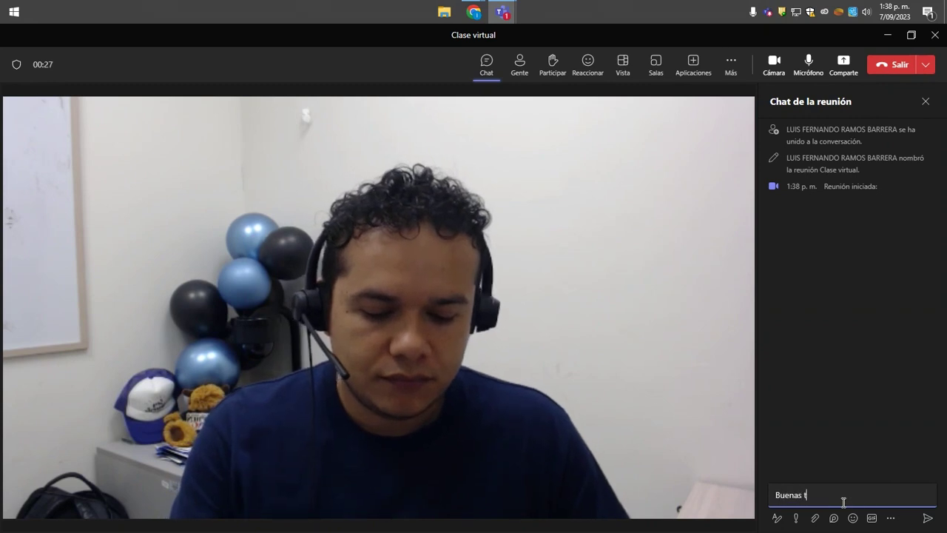
{"action": "type", "text": "ardes"}
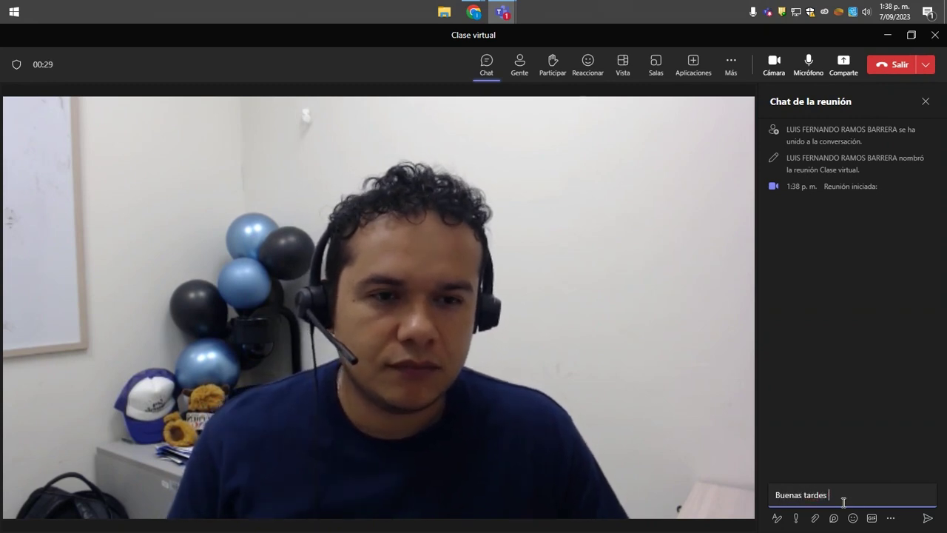
{"action": "key", "text": "Return"}
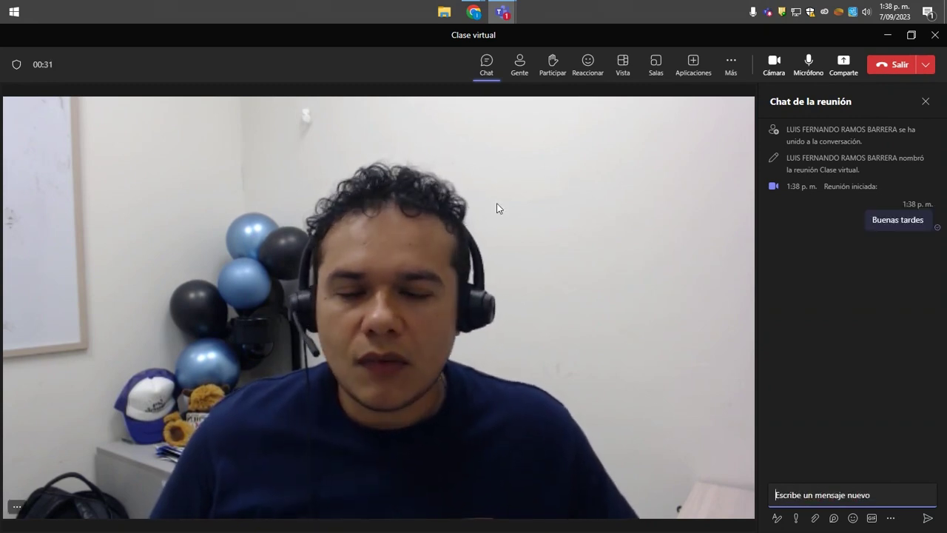
{"action": "mouse_move", "coordinate": [883, 213]}
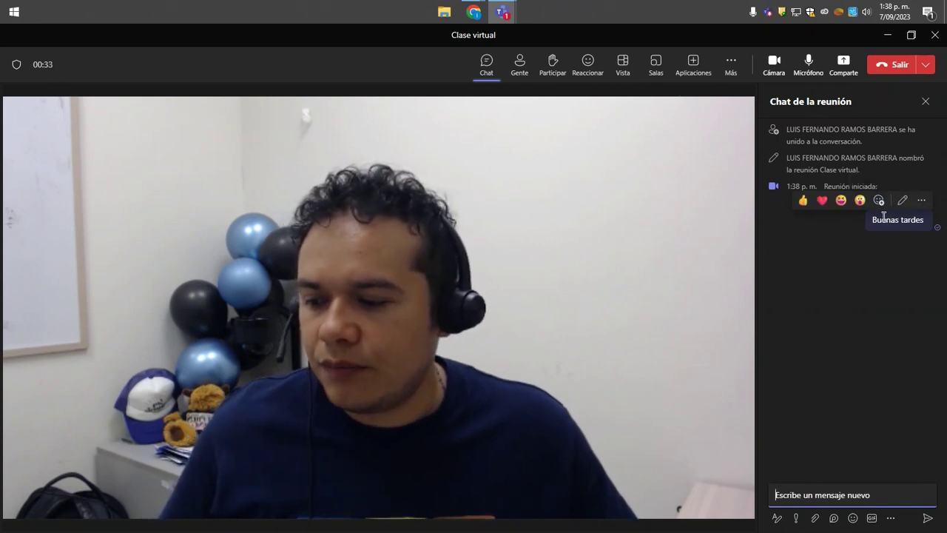
- Display the meeting's participant list and raise your hand
{"action": "left_click", "coordinate": [524, 68]}
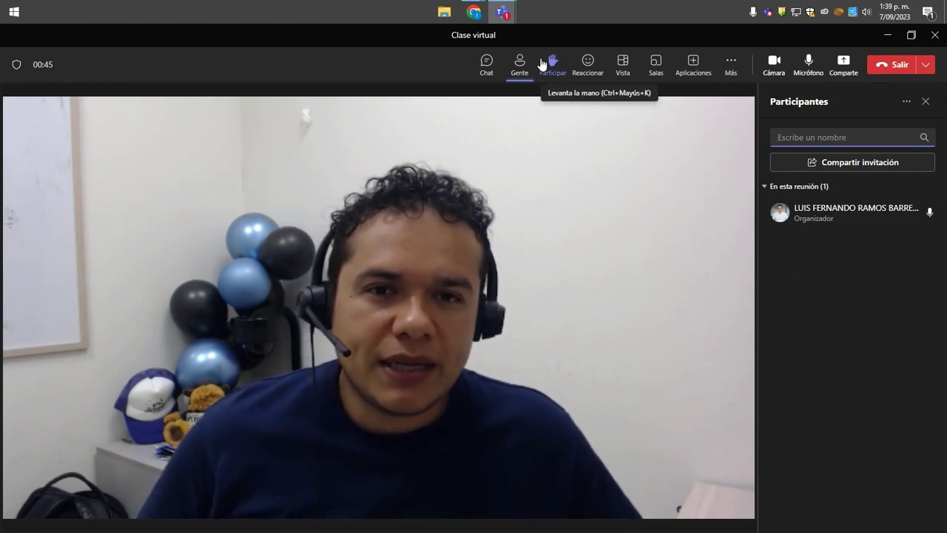
{"action": "left_click", "coordinate": [550, 75]}
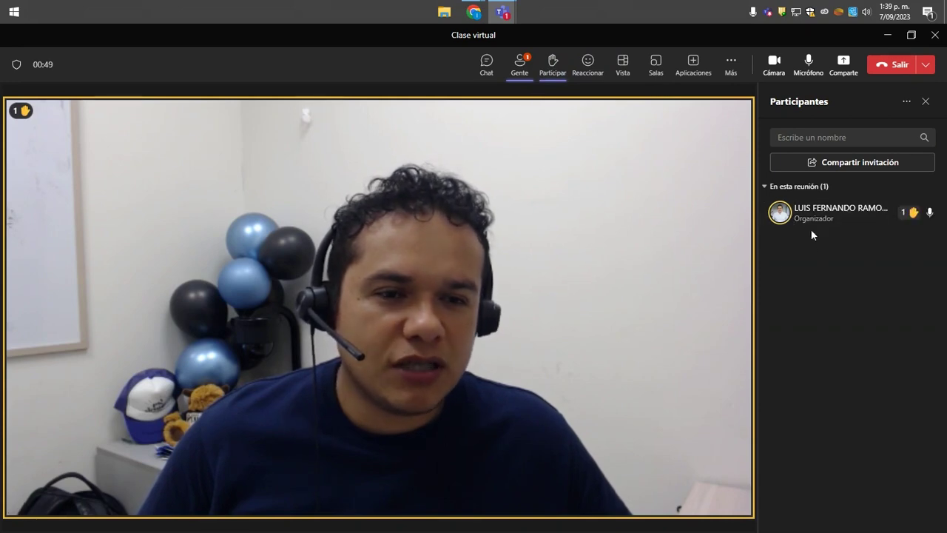
- Examine the meeting's available reactions, view layouts and additional options
{"action": "left_click", "coordinate": [578, 71]}
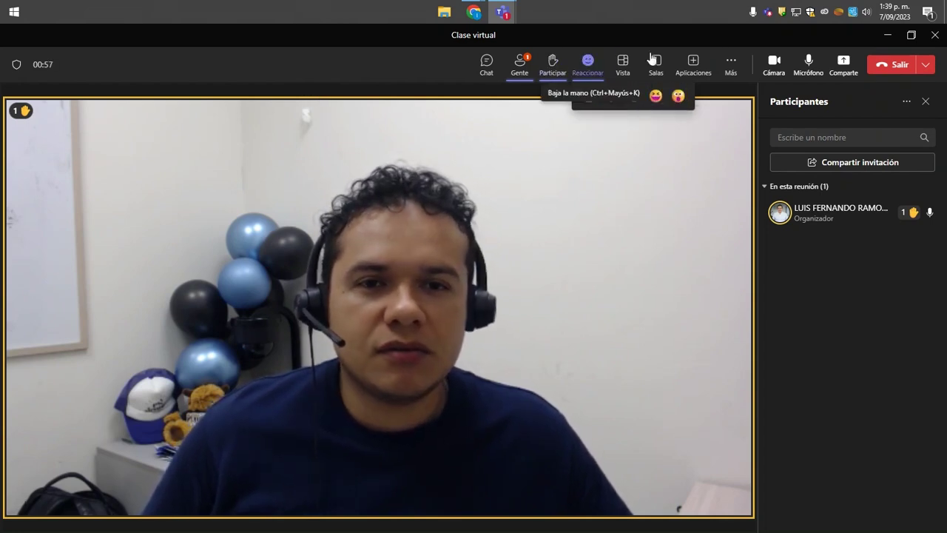
{"action": "left_click", "coordinate": [622, 65]}
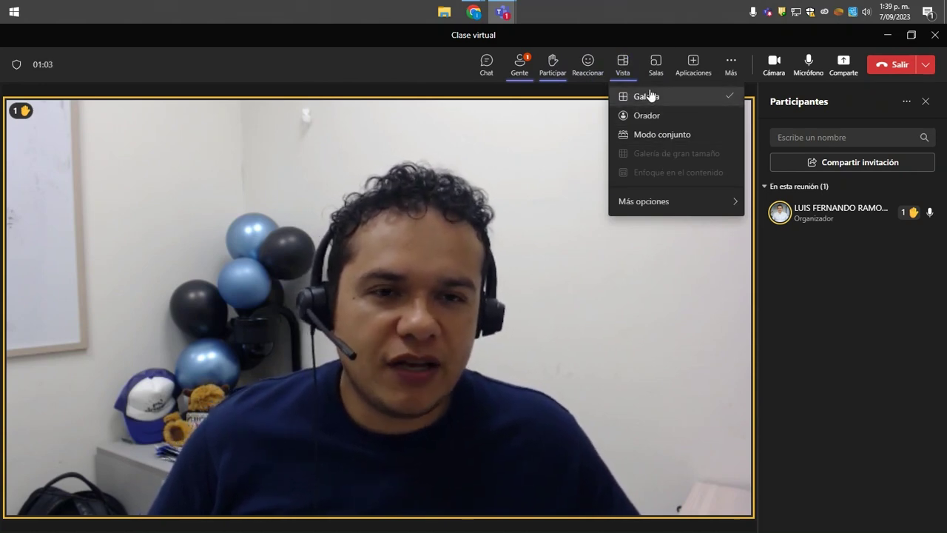
{"action": "left_click", "coordinate": [732, 66]}
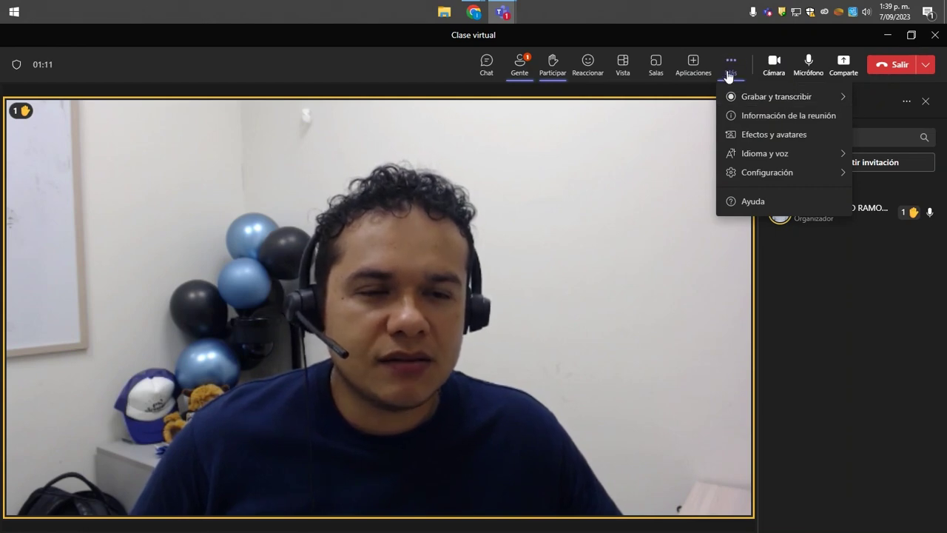
- Turn the meeting camera off and back on
{"action": "left_click", "coordinate": [774, 66]}
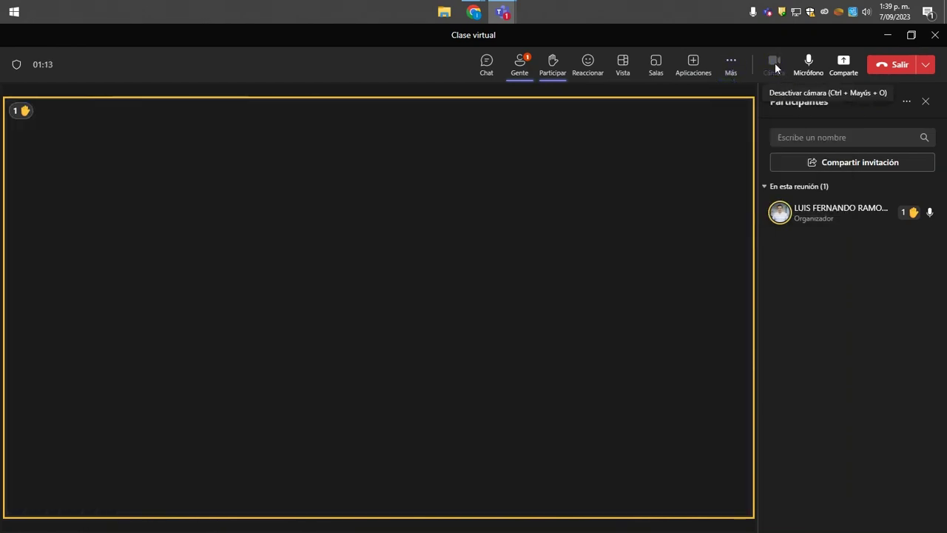
{"action": "left_click", "coordinate": [774, 67]}
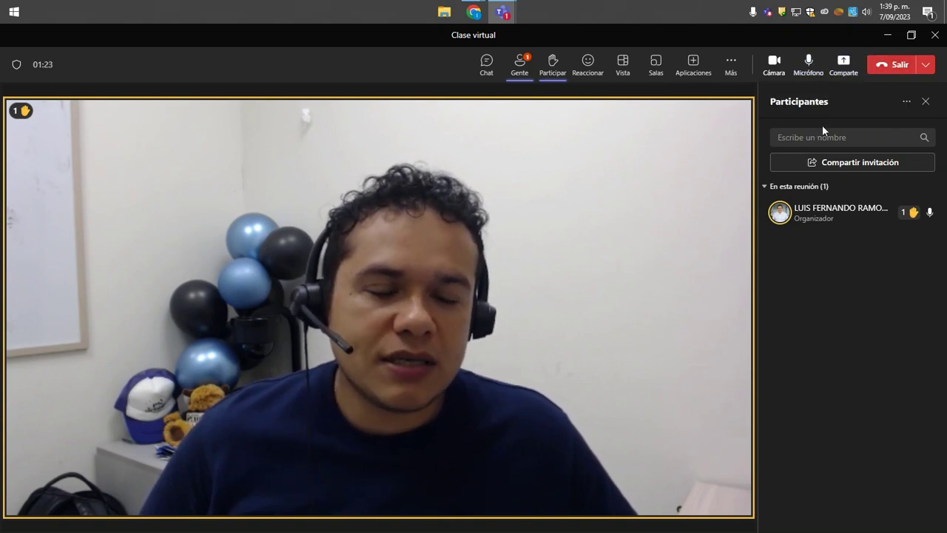
- Review the content-sharing options and share the entire screen with the meeting
{"action": "left_click", "coordinate": [846, 76]}
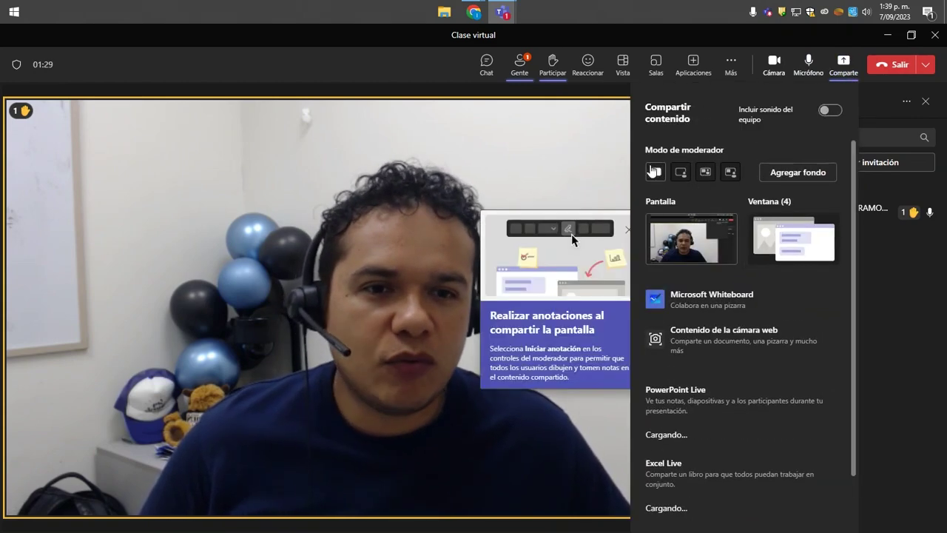
{"action": "scroll", "coordinate": [670, 244], "scroll_direction": "down", "scroll_amount": 1}
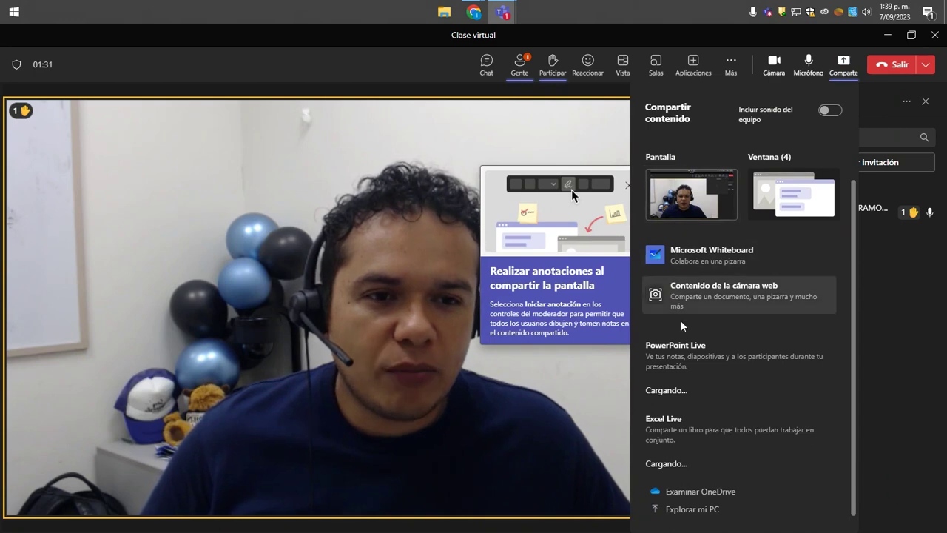
{"action": "scroll", "coordinate": [688, 335], "scroll_direction": "up", "scroll_amount": 1}
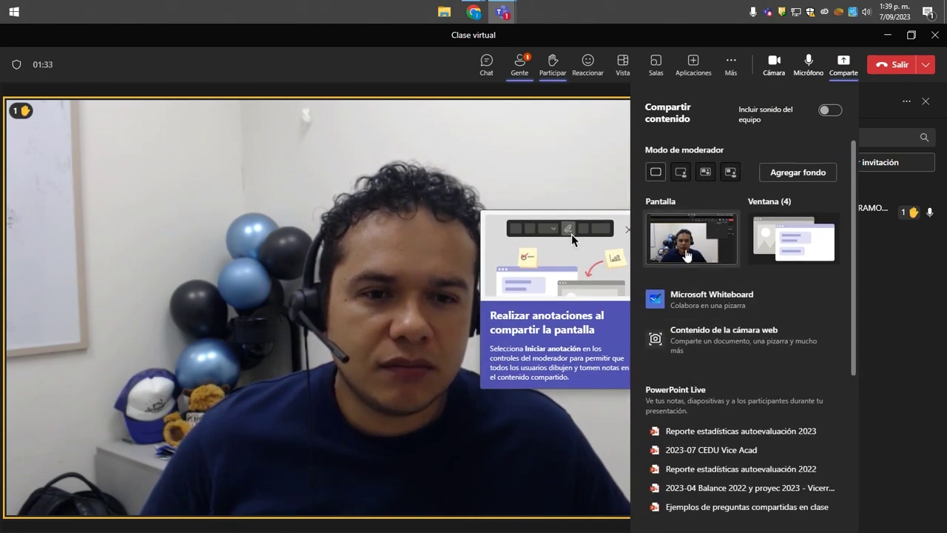
{"action": "left_click", "coordinate": [656, 238]}
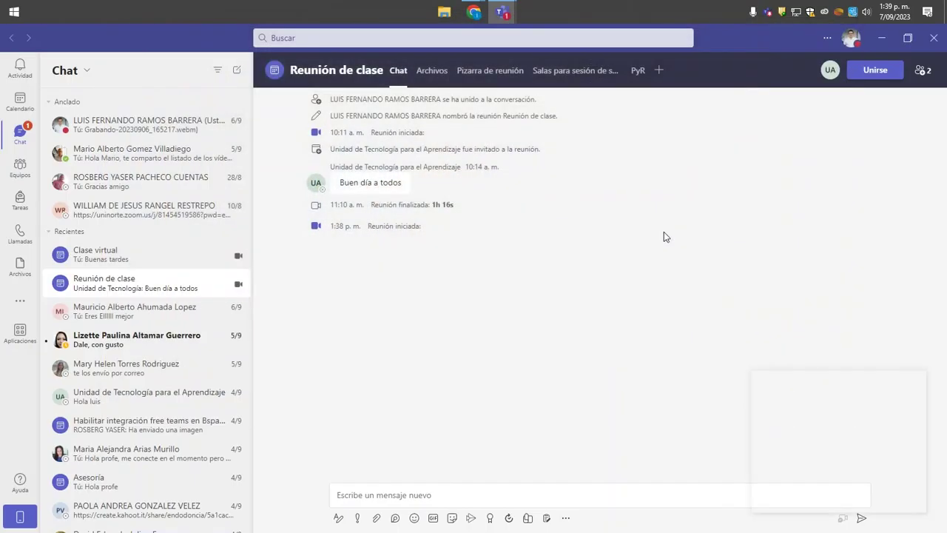